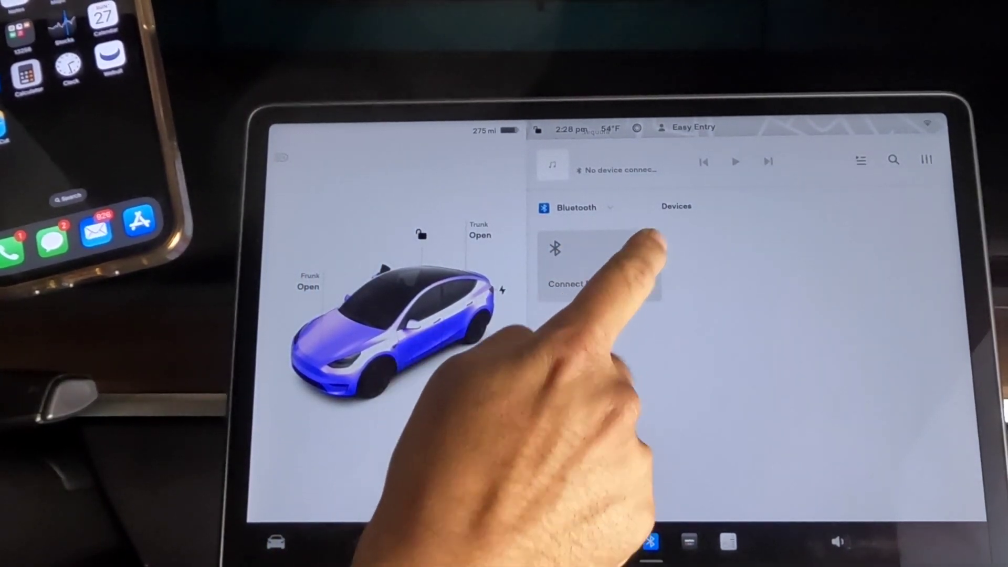
# - Open the Bluetooth device settings from the Bluetooth media source
pyautogui.click(642, 244)
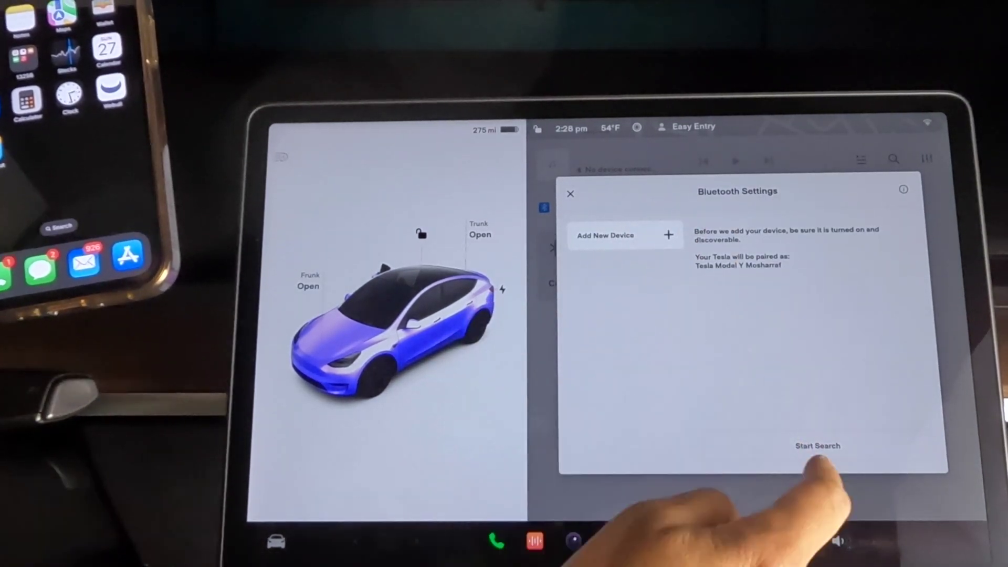
# - Search for nearby phones and pick iPhone (136) to get pairing code 764761
pyautogui.click(815, 442)
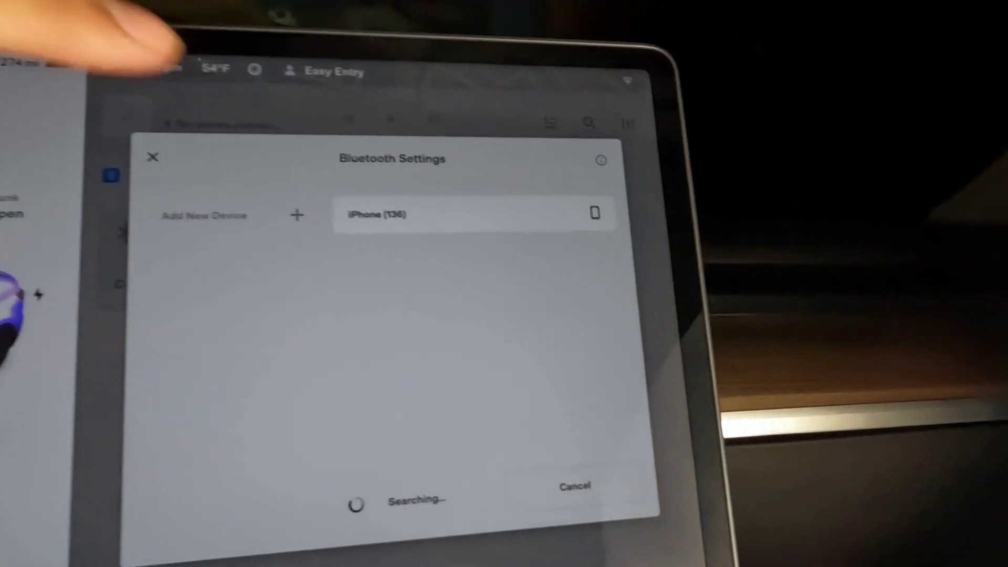
pyautogui.click(401, 197)
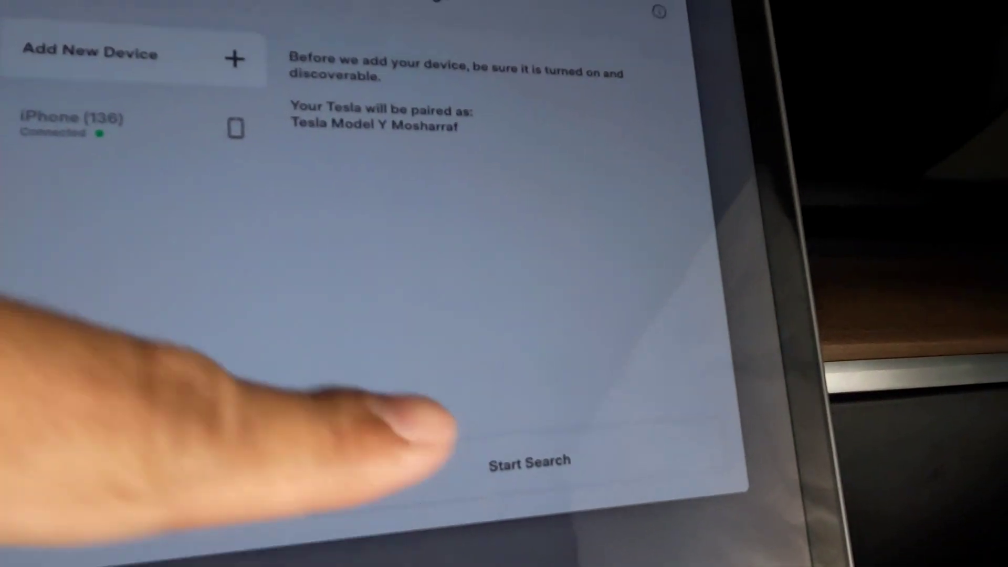
# - Open the connected iPhone (136) settings to view its sync options
pyautogui.click(119, 122)
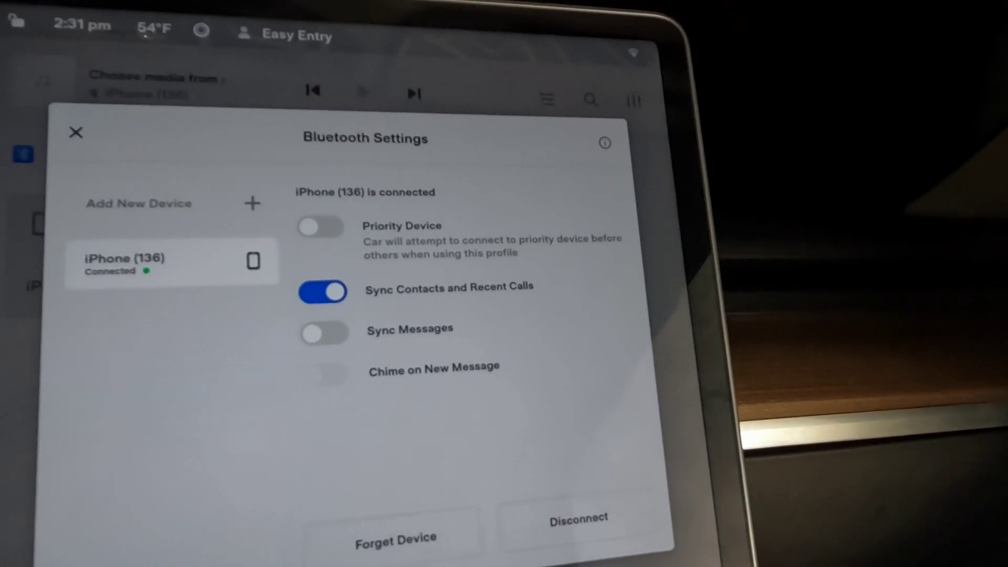